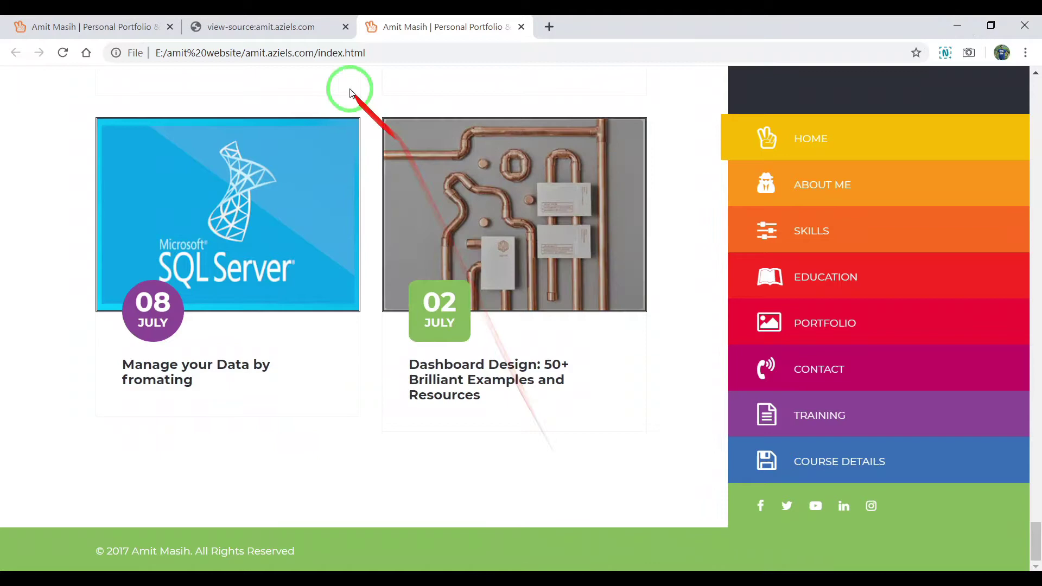
Close the offline copy's tab and return to the top of the live portfolio page
click(521, 26)
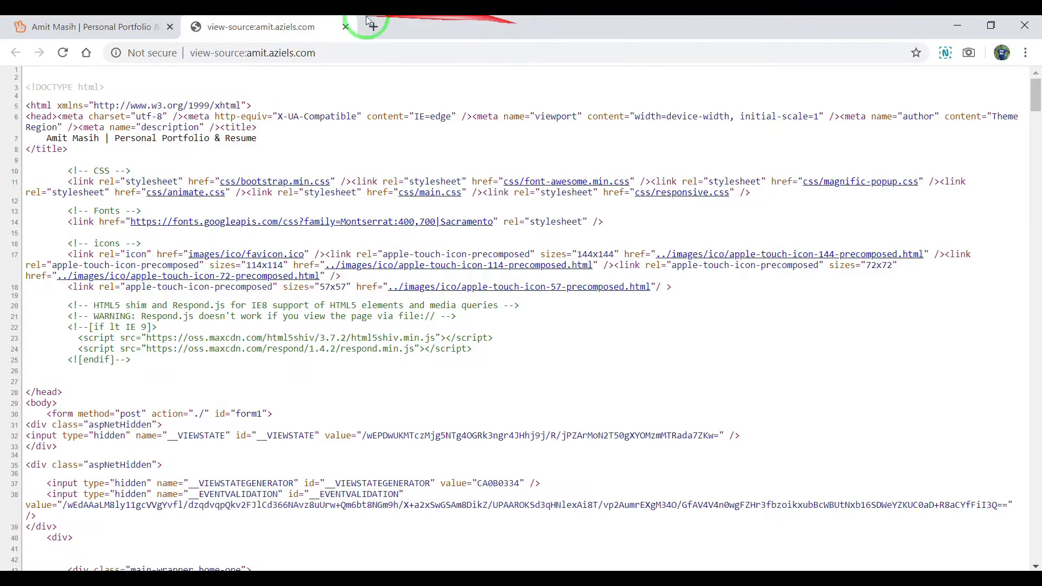
click(133, 27)
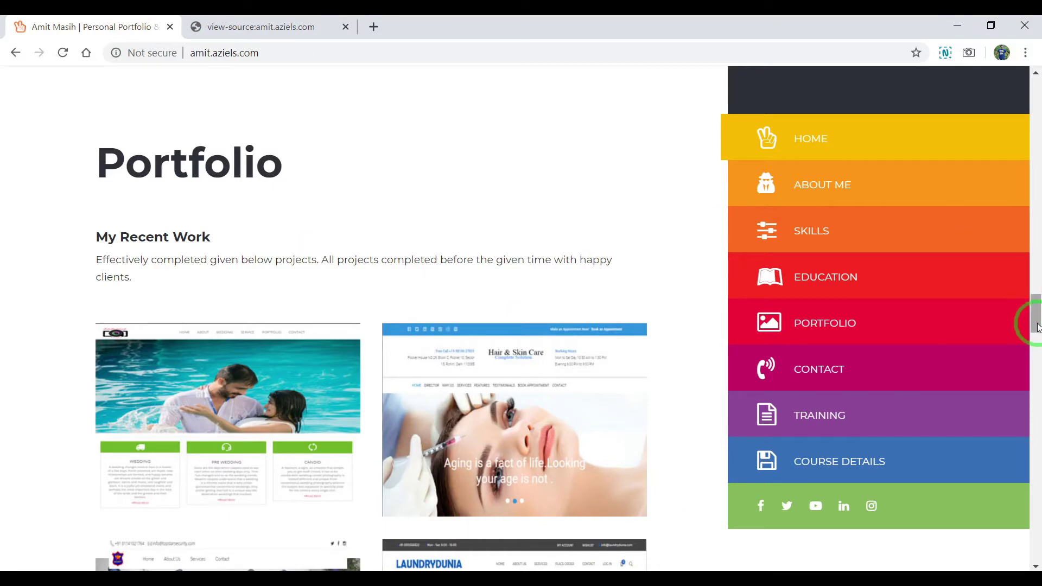
drag(1038, 328, 1032, 81)
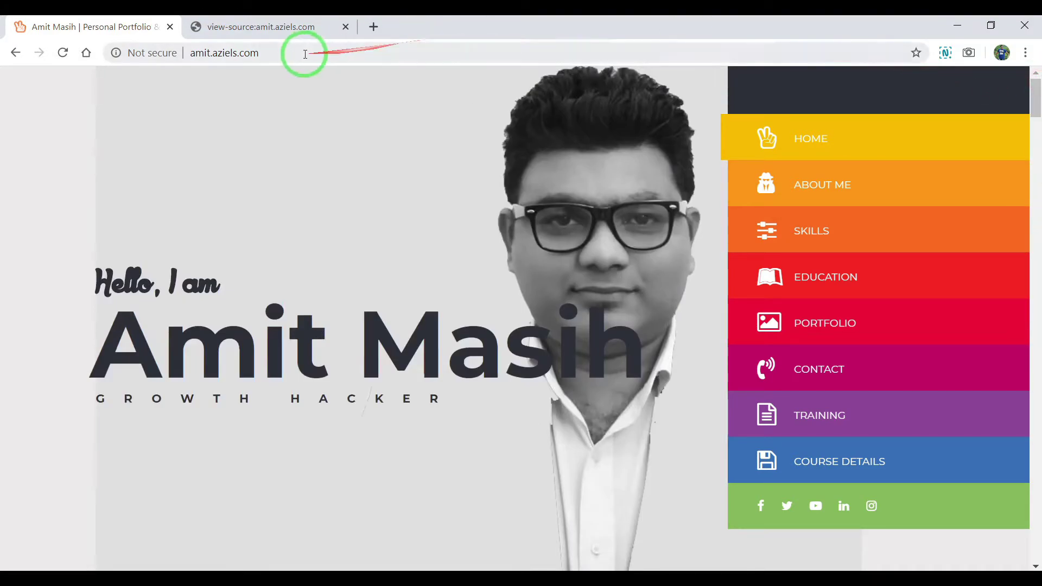
Replace the old page-source tab with a fresh view of the live site's HTML source
click(345, 27)
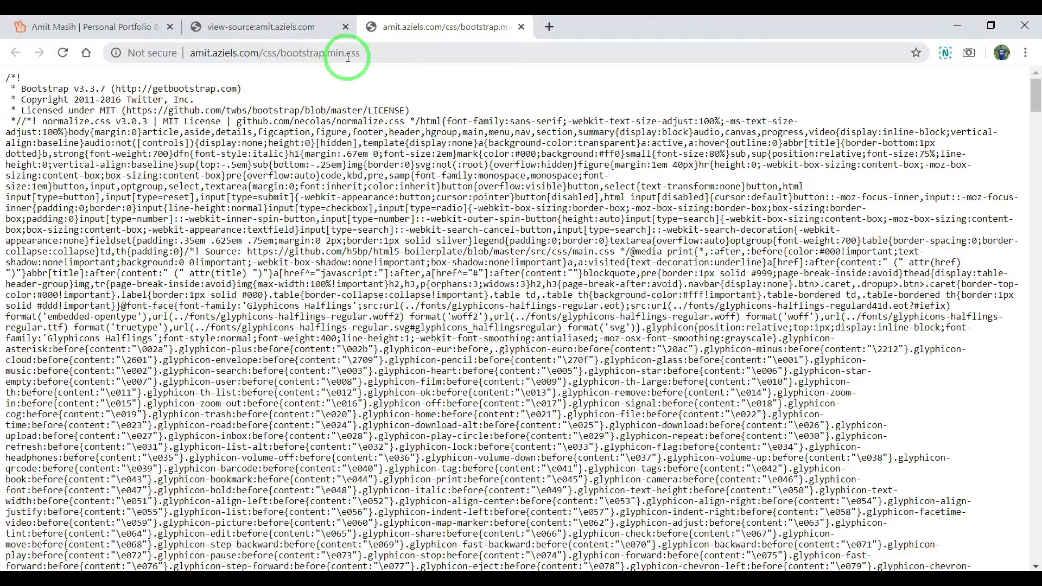
click(286, 26)
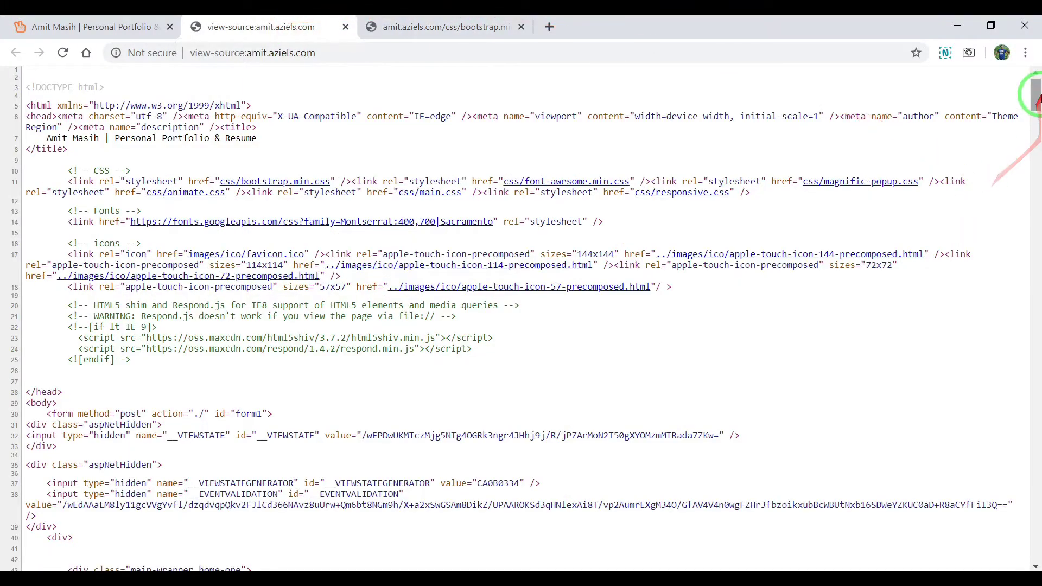
mouse_move(1035, 93)
mouse_down()
mouse_move(1034, 182)
mouse_move(984, 414)
mouse_move(1030, 123)
mouse_move(1007, 486)
mouse_move(1030, 481)
mouse_move(1036, 567)
mouse_move(1034, 73)
mouse_up()
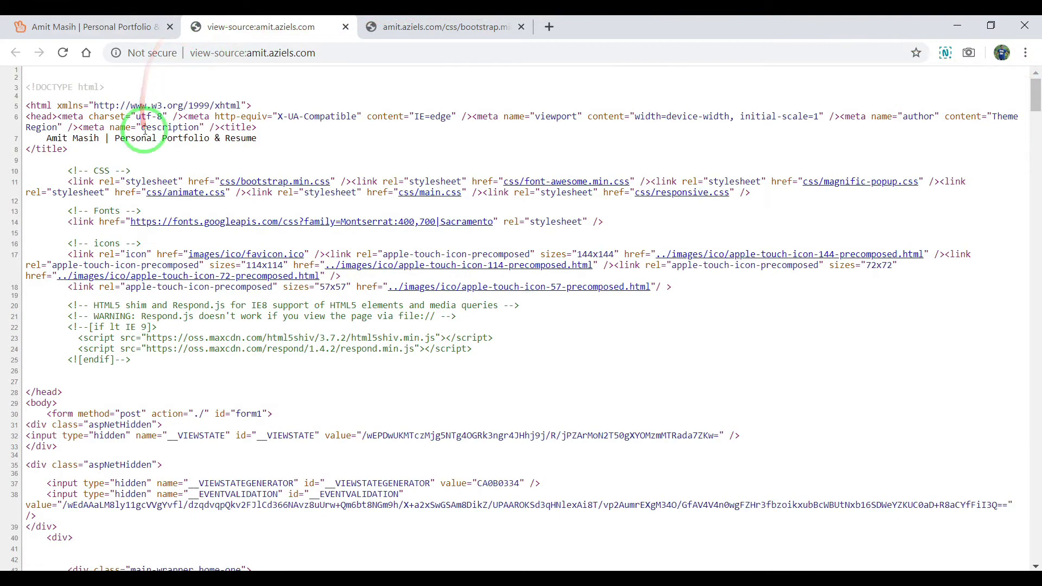
Return to the live portfolio and close the page-source and bootstrap stylesheet tabs
click(125, 25)
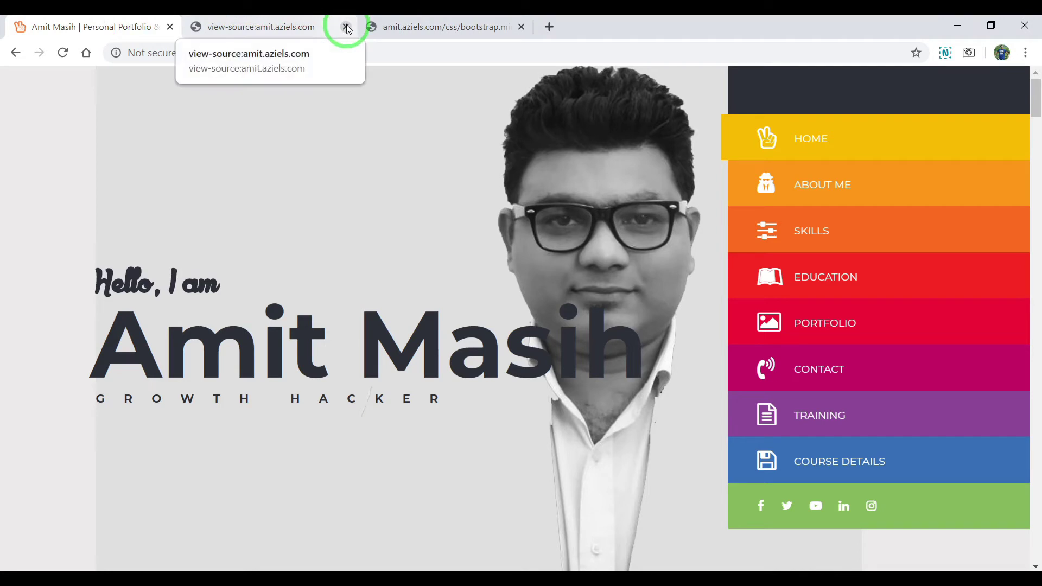
click(346, 27)
click(346, 27)
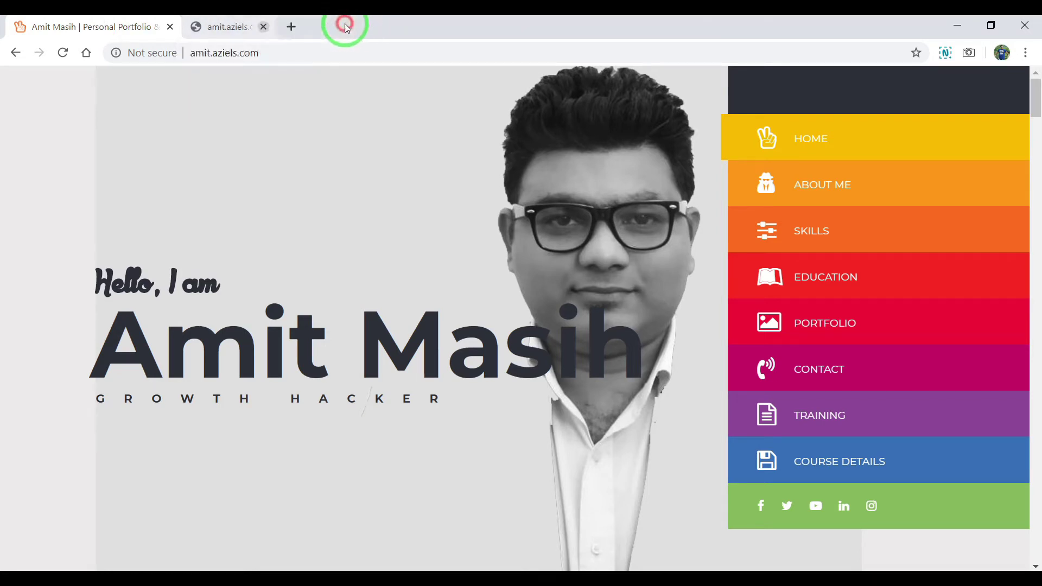
Launch HTTrack Website Copier from Windows search using 'htt'
key(super)
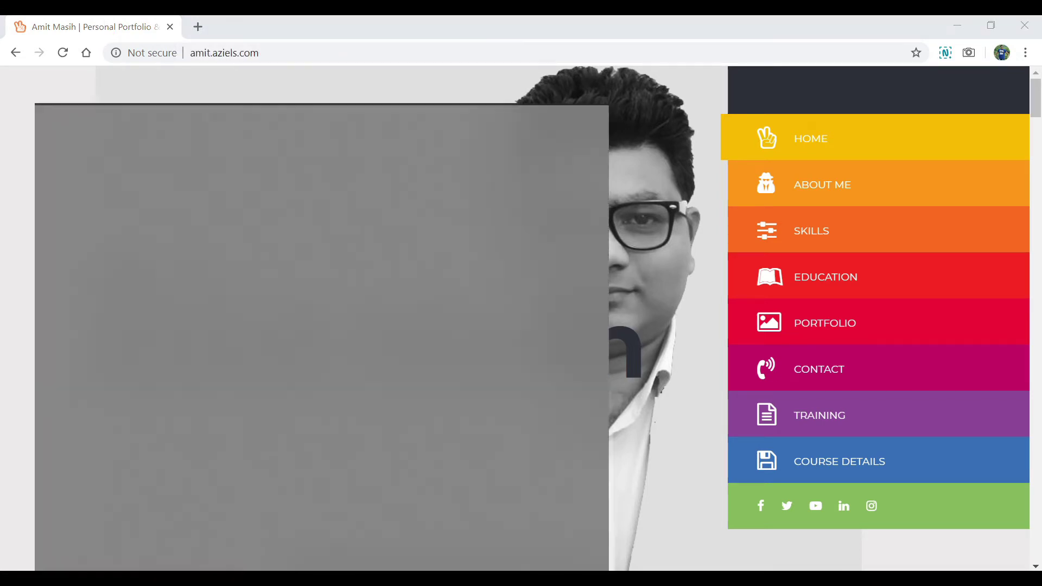
text(htt)
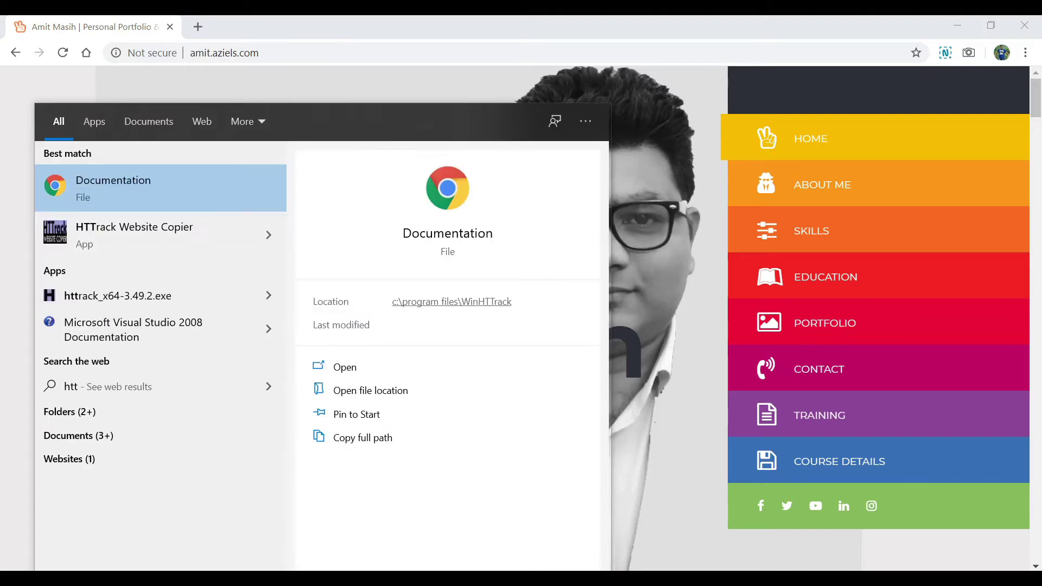
click(171, 232)
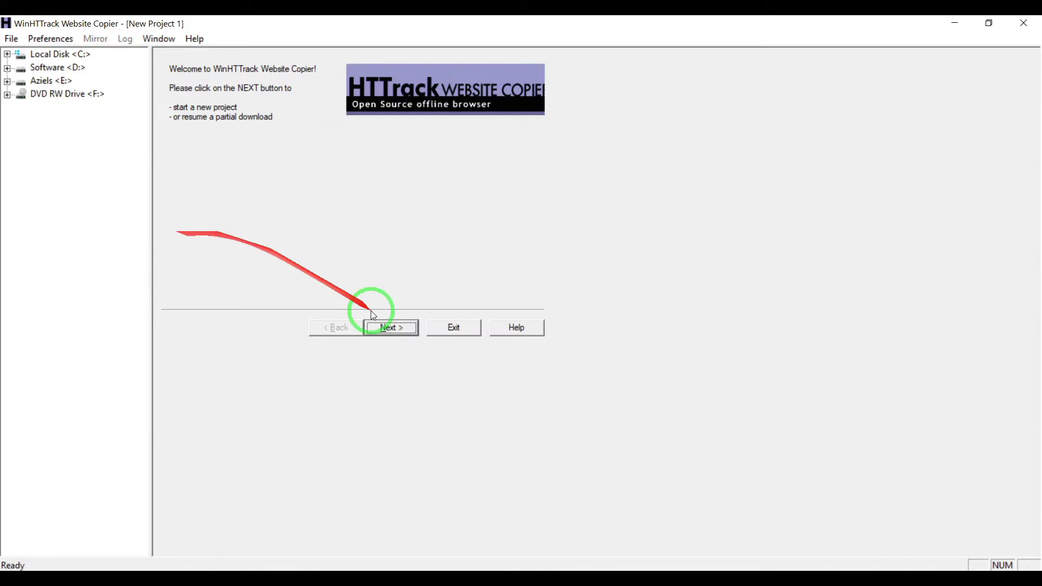
Start a new project named mywebiste with its base path on the Software (D:) drive
click(389, 328)
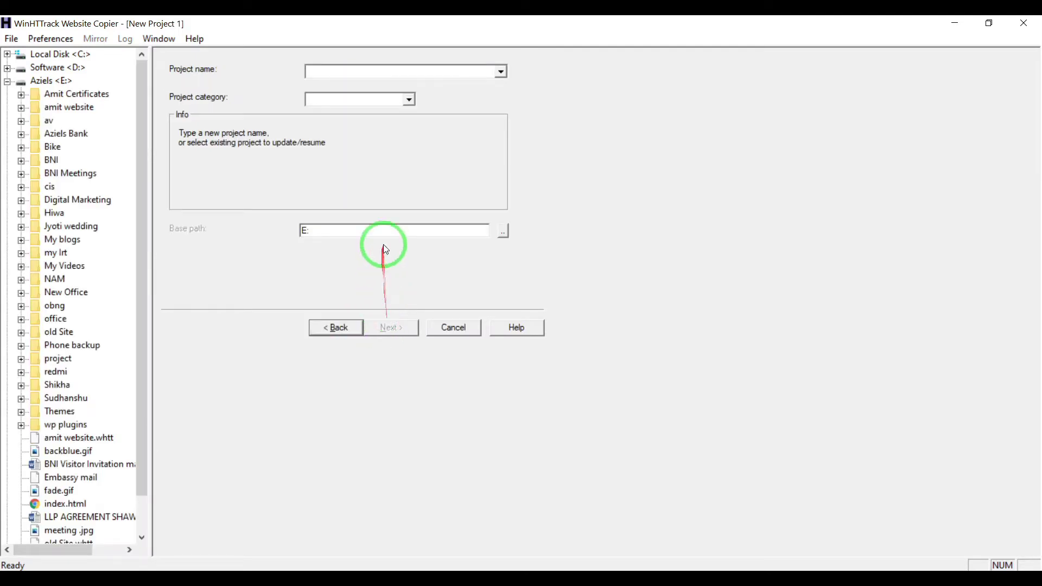
click(504, 230)
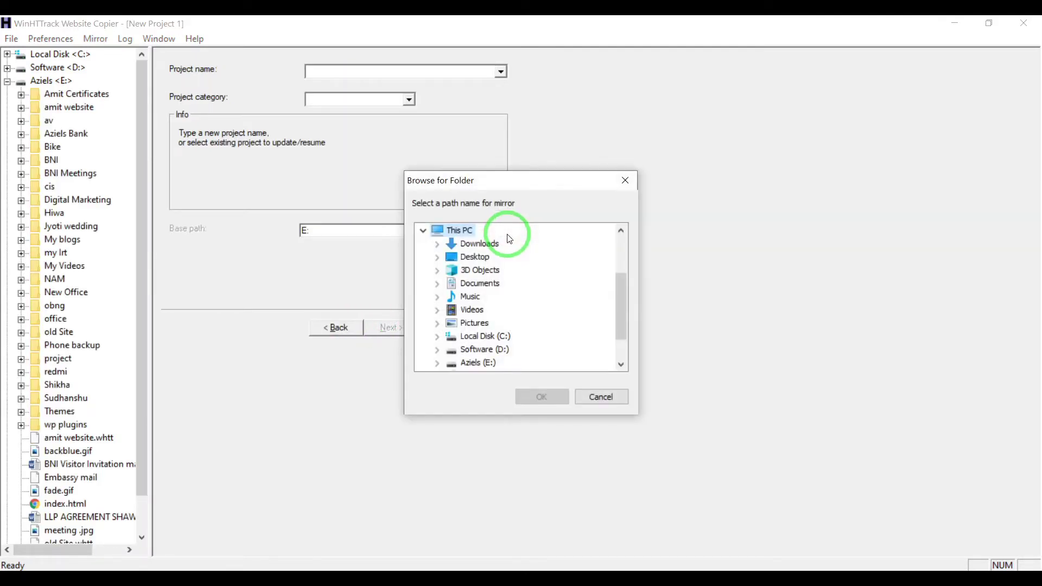
click(485, 350)
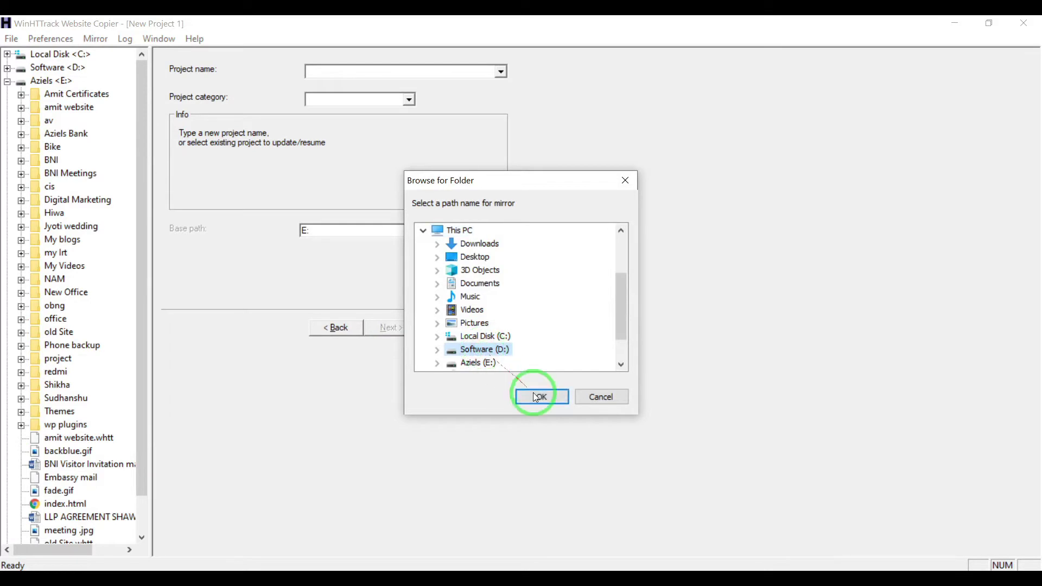
click(536, 395)
click(384, 67)
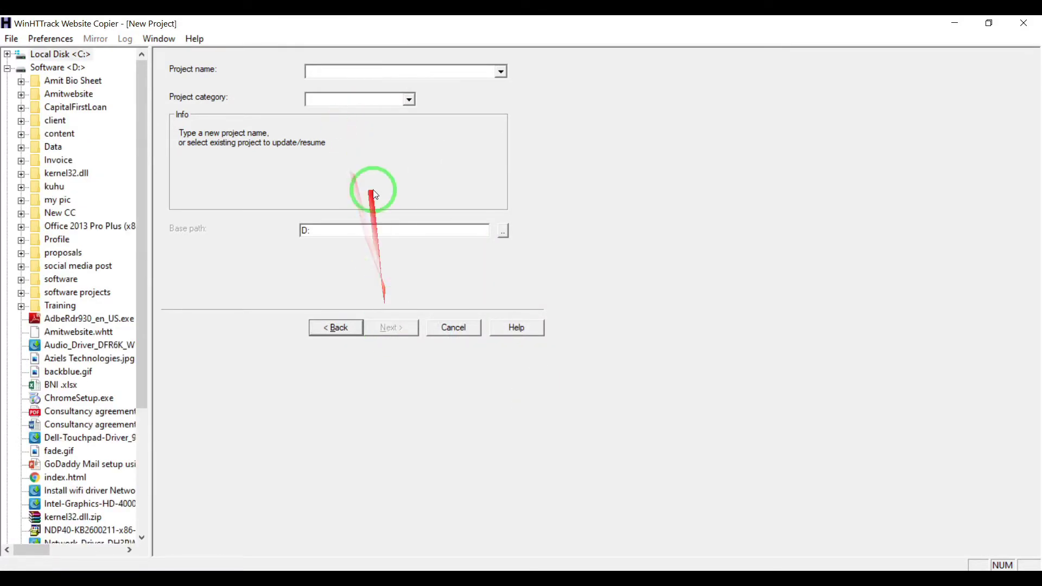
text(mywebiste)
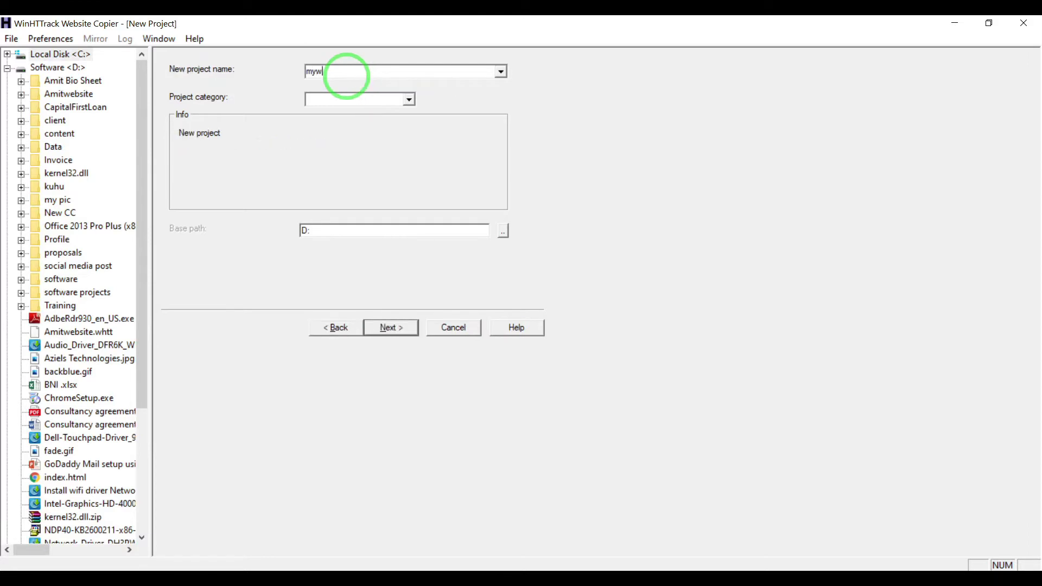
click(393, 326)
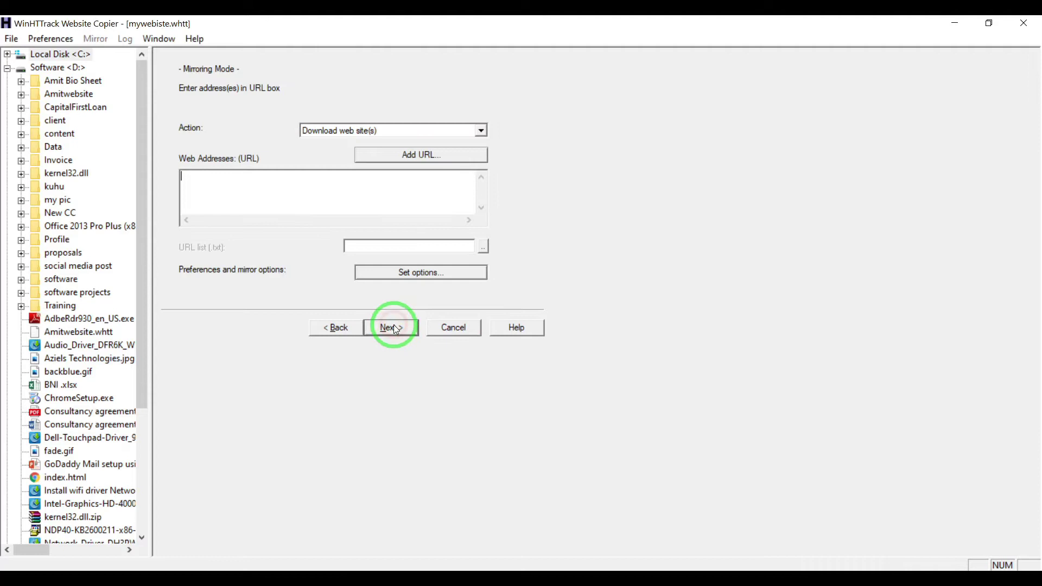
text(http://amit.aziels.com/)
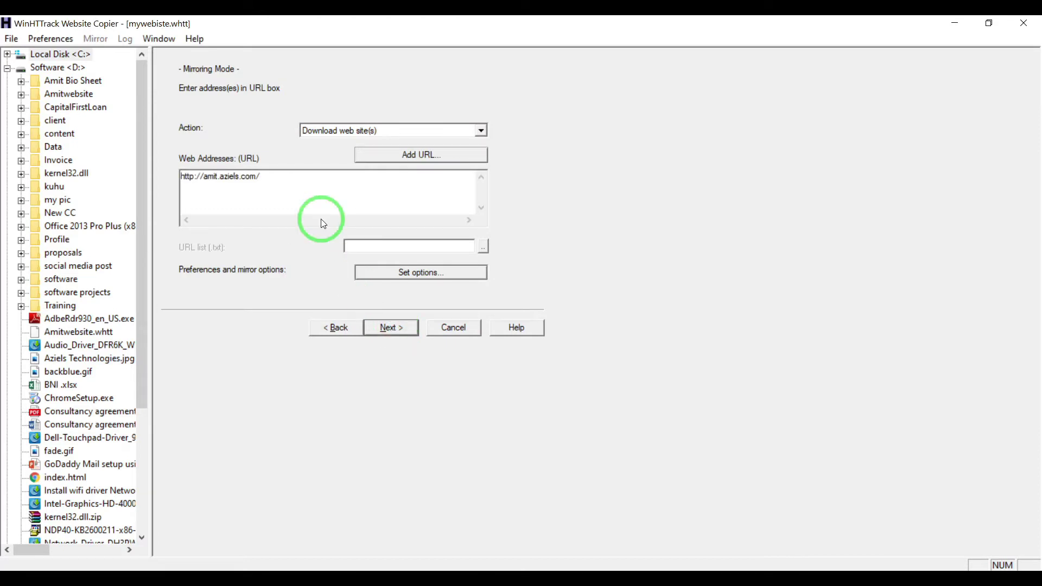
click(387, 329)
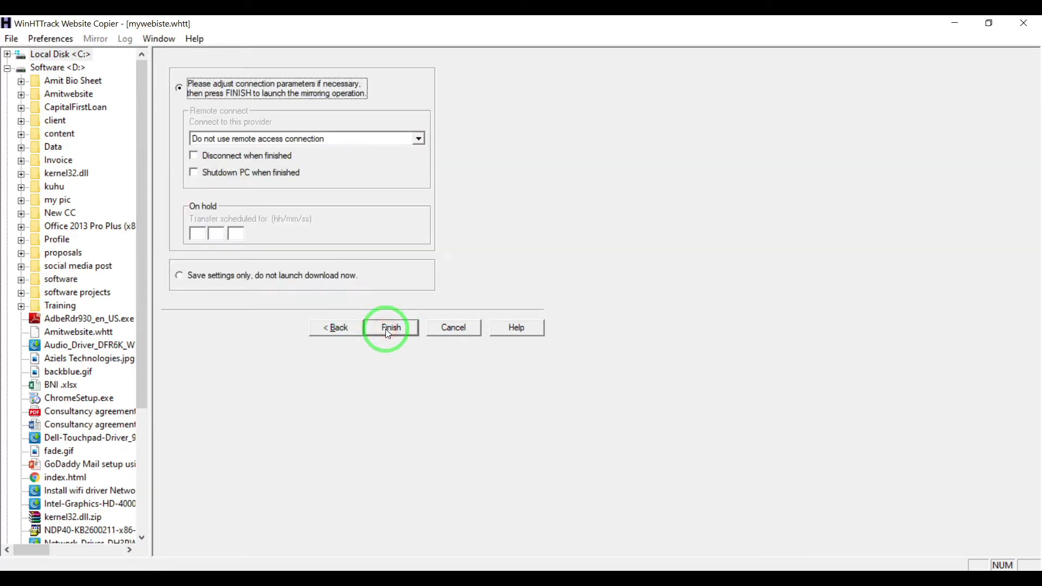
Finish the wizard to mirror amit.aziels.com until the operation completes
click(387, 329)
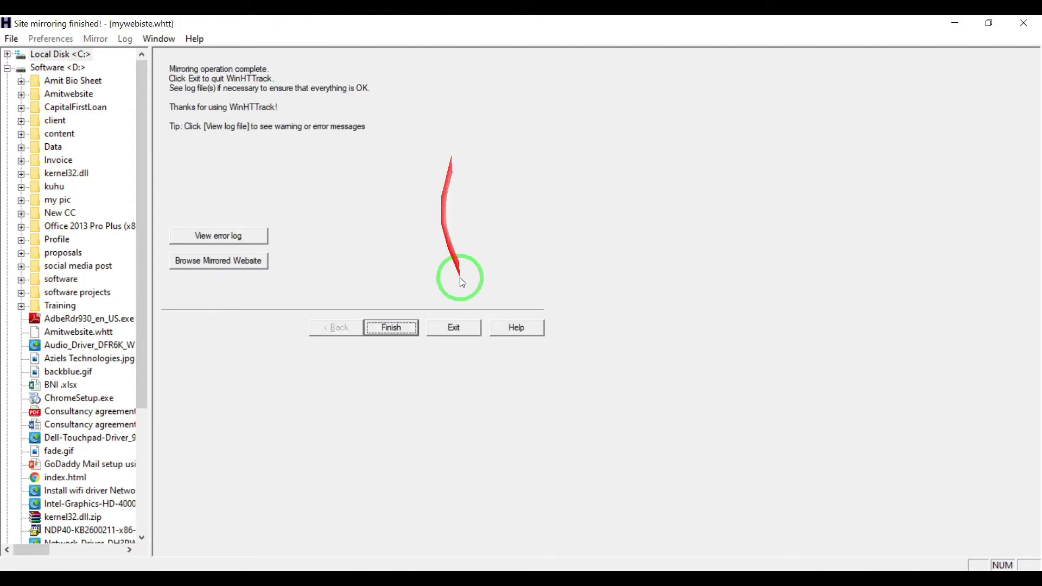
Exit HTTrack, then view the live site's About Me and My Skills sections and select its address
click(401, 328)
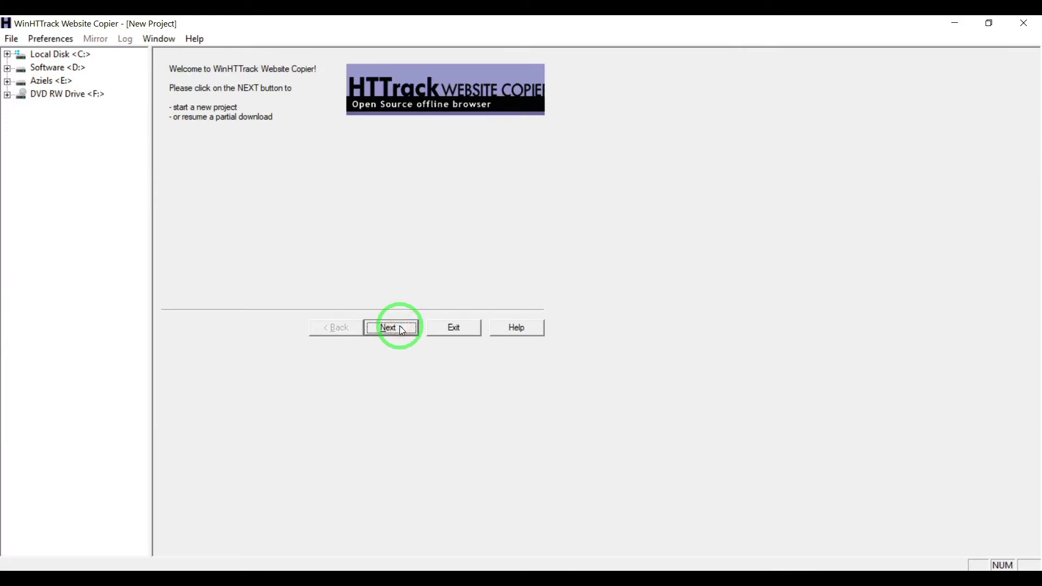
click(456, 328)
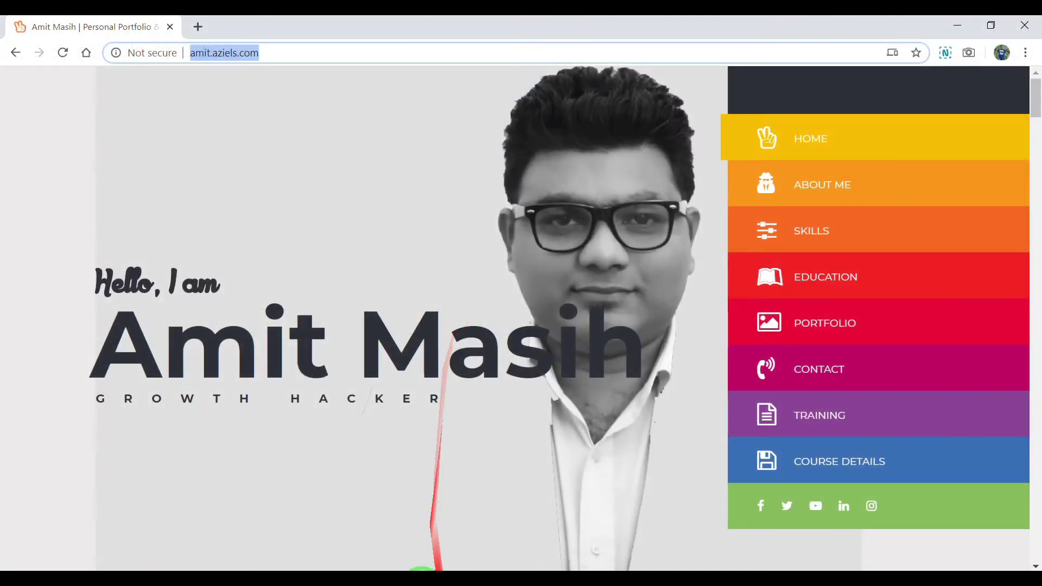
mouse_move(385, 575)
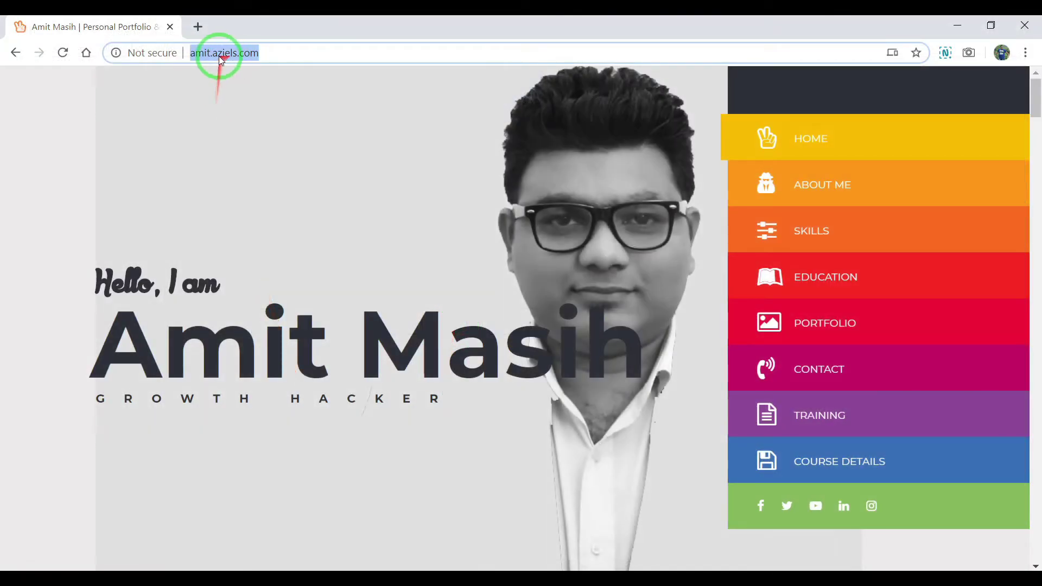
click(820, 185)
click(812, 217)
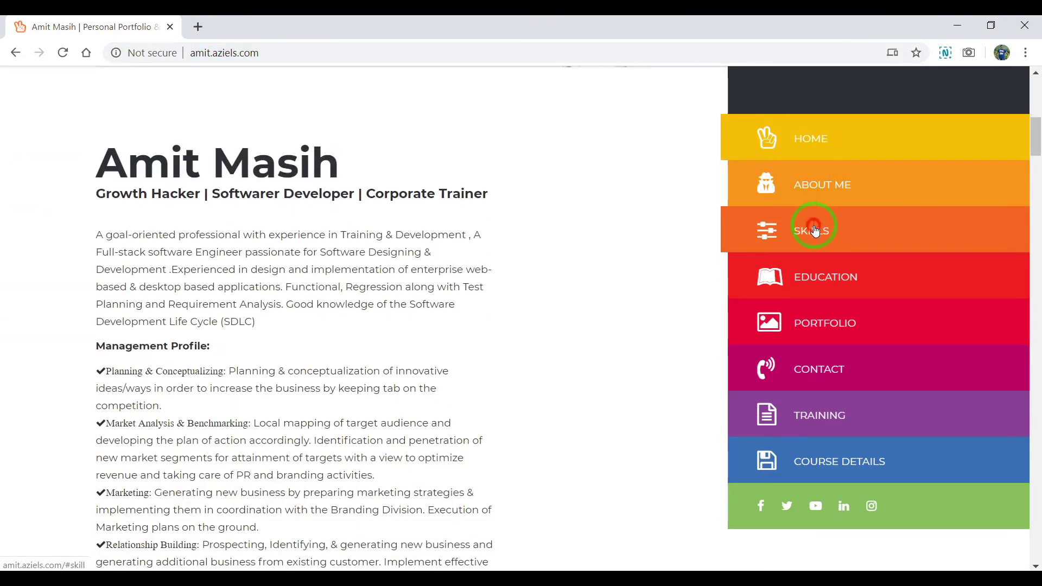
click(273, 52)
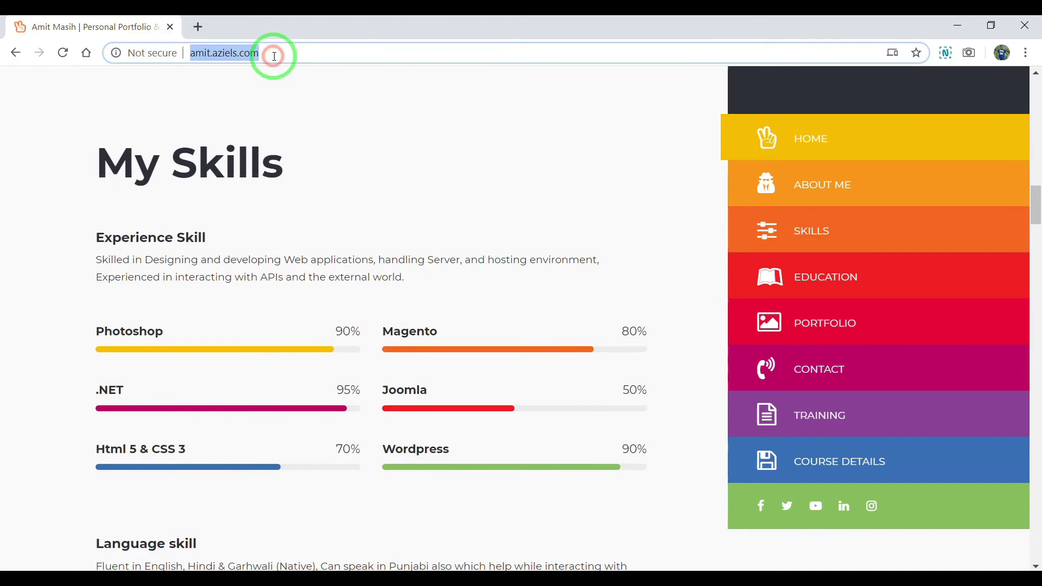
Permanently delete hts-cache through index in D:\mywebiste, keeping only the amit.aziels.com folder
key(alt+Tab)
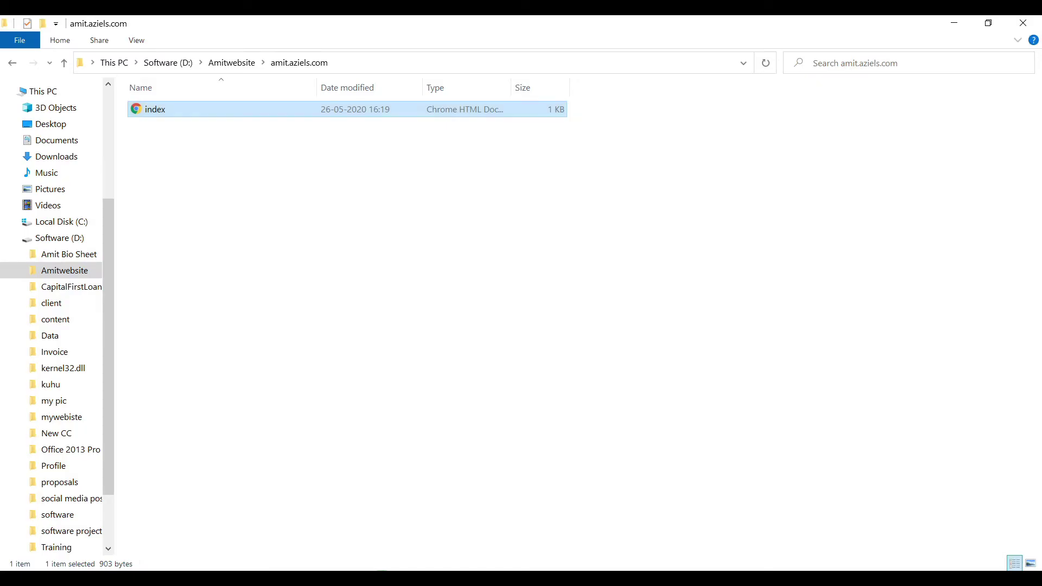
click(178, 65)
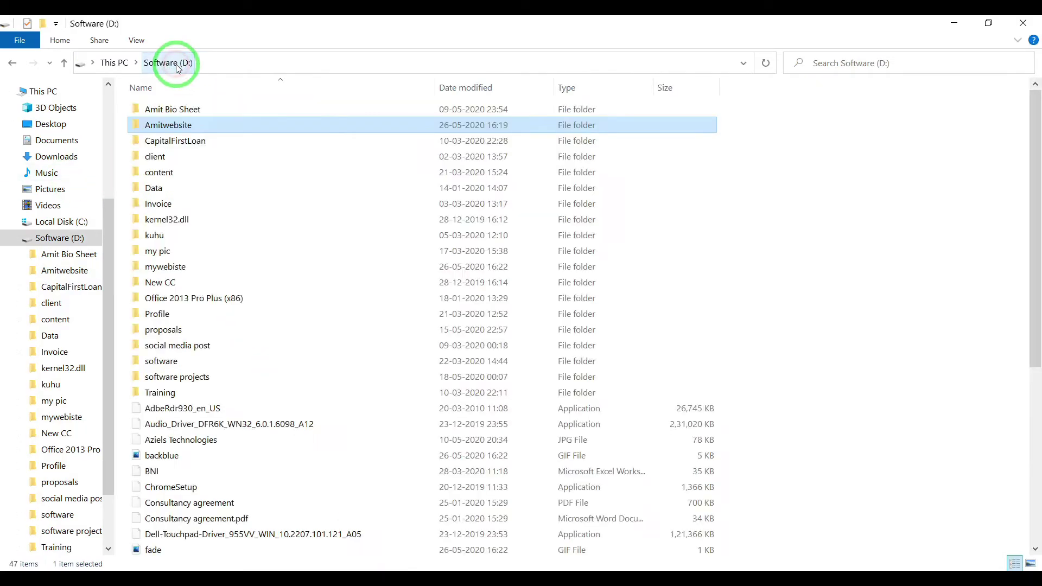
double_click(179, 267)
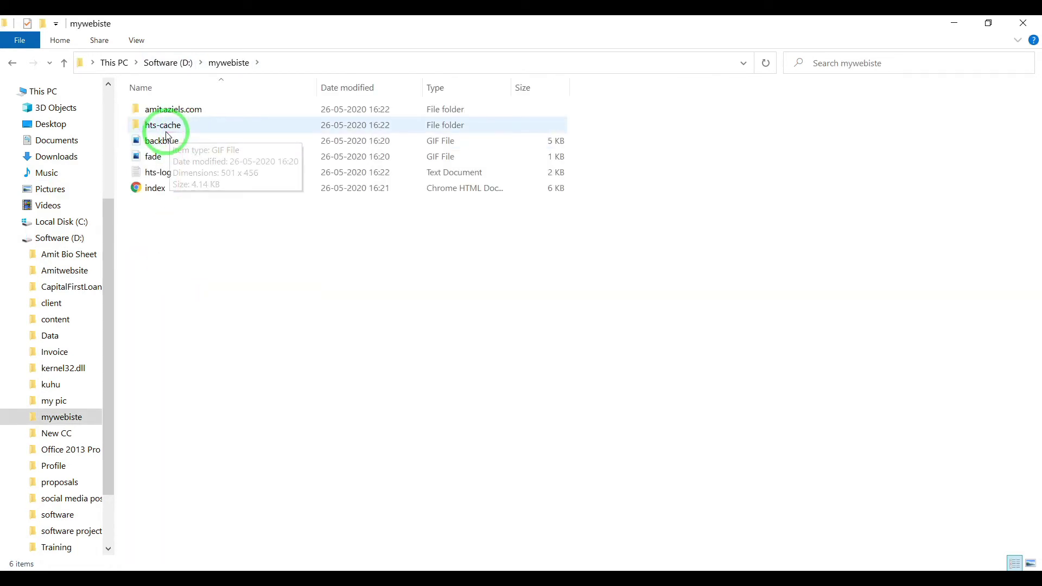
click(166, 132)
key(shift+Down)
key(shift+Down)
key(shift+Down)
key(shift+Down)
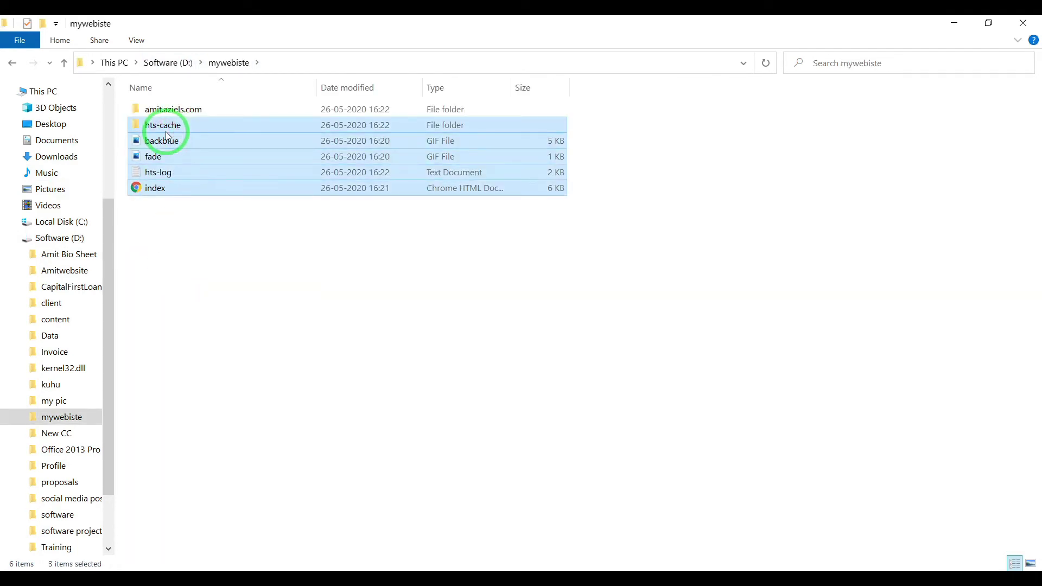
key(shift+Delete)
key(Return)
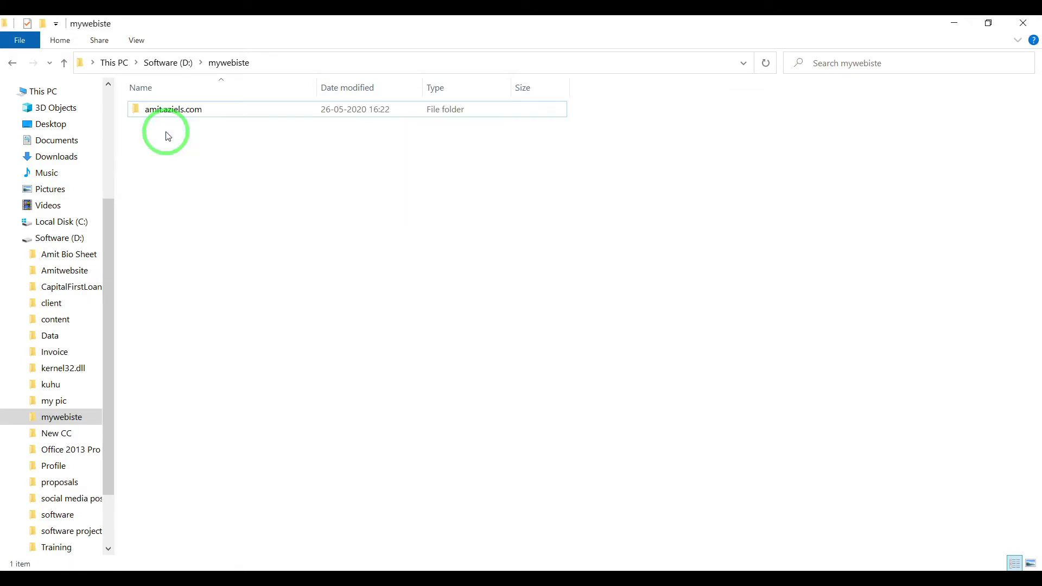
Inspect the mirrored css and fonts folders inside amit.aziels.com
double_click(160, 117)
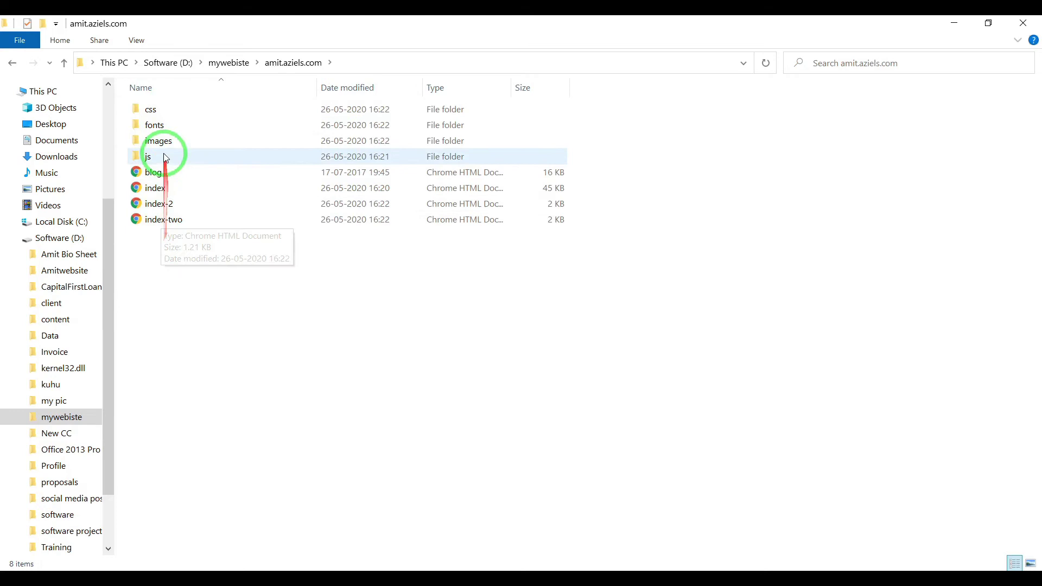
double_click(152, 109)
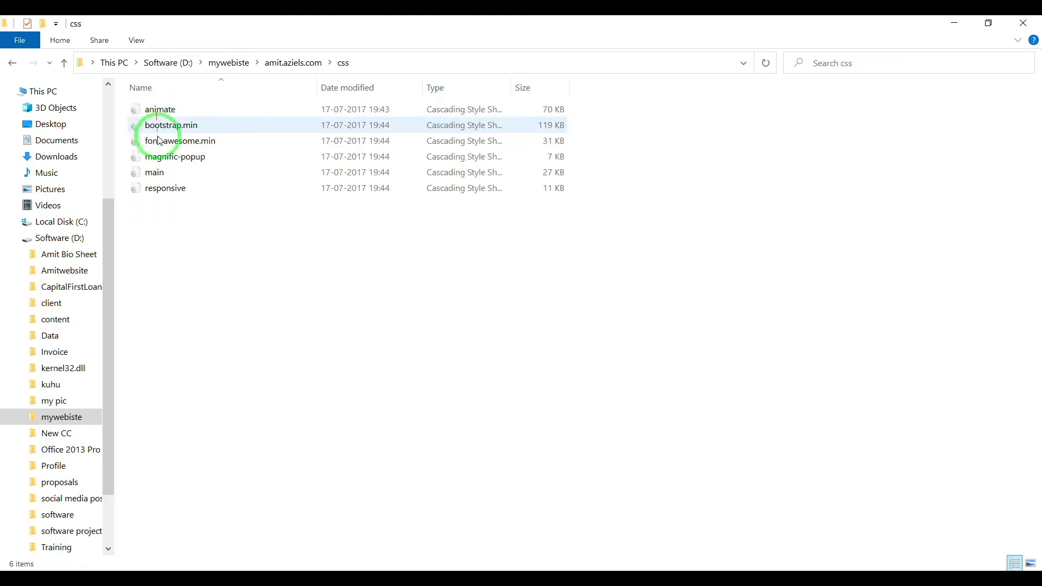
key(BackSpace)
key(Down)
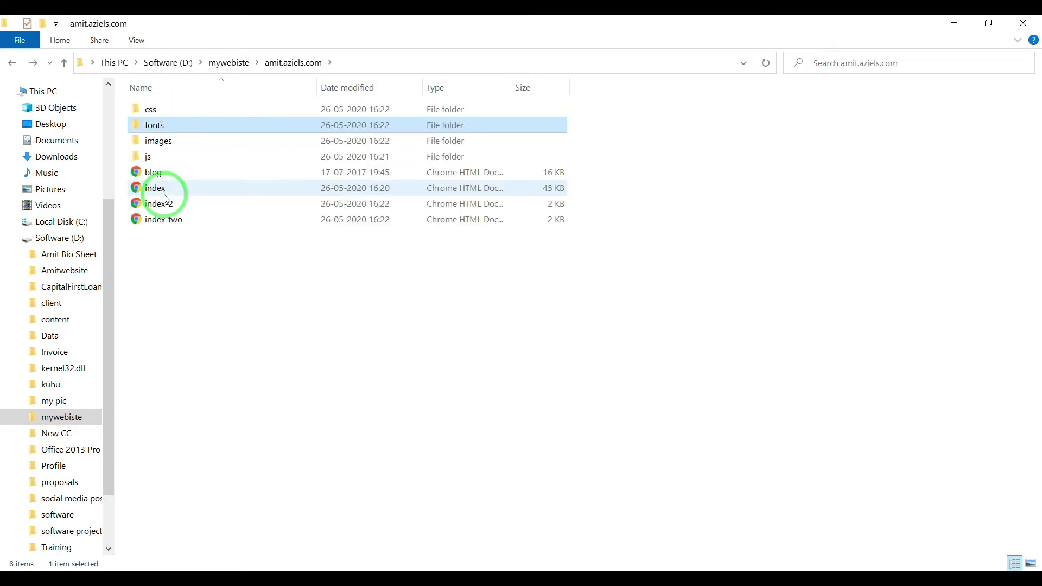
key(Return)
key(BackSpace)
Check the images, bg and js folders, then open the mirrored index.html in Chrome
key(Down)
key(Return)
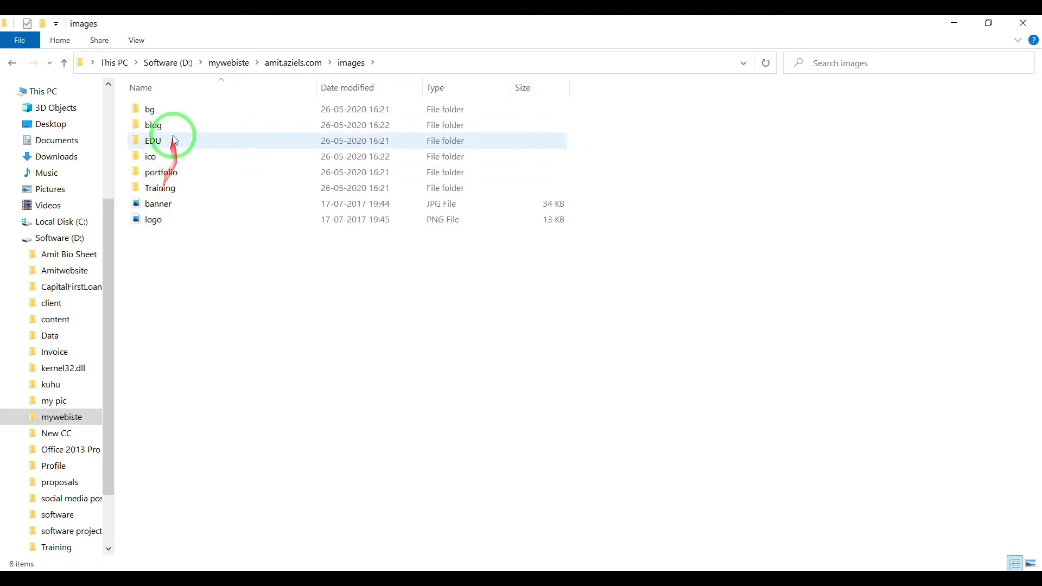
double_click(157, 112)
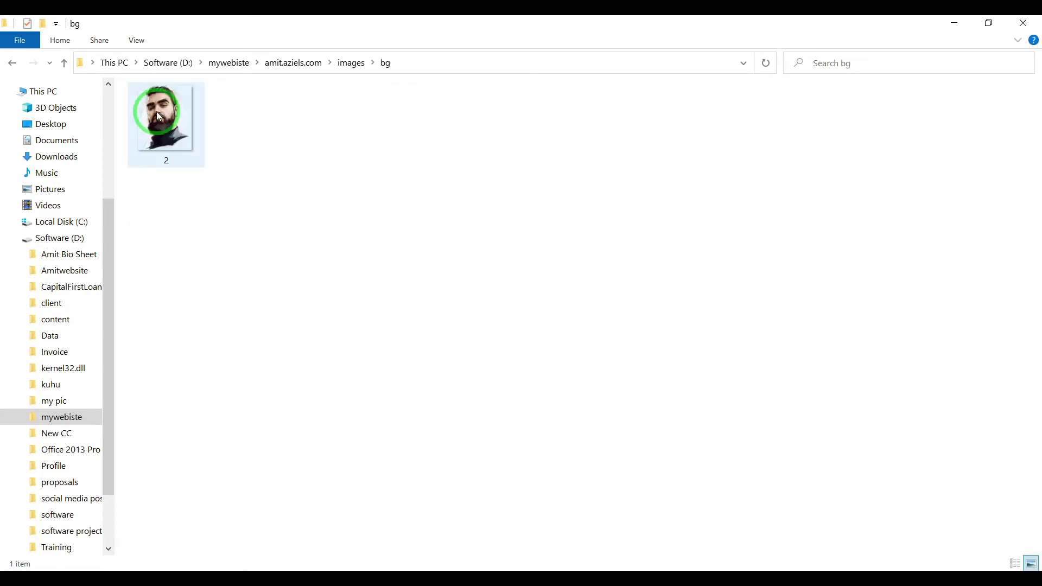
key(BackSpace)
key(BackSpace)
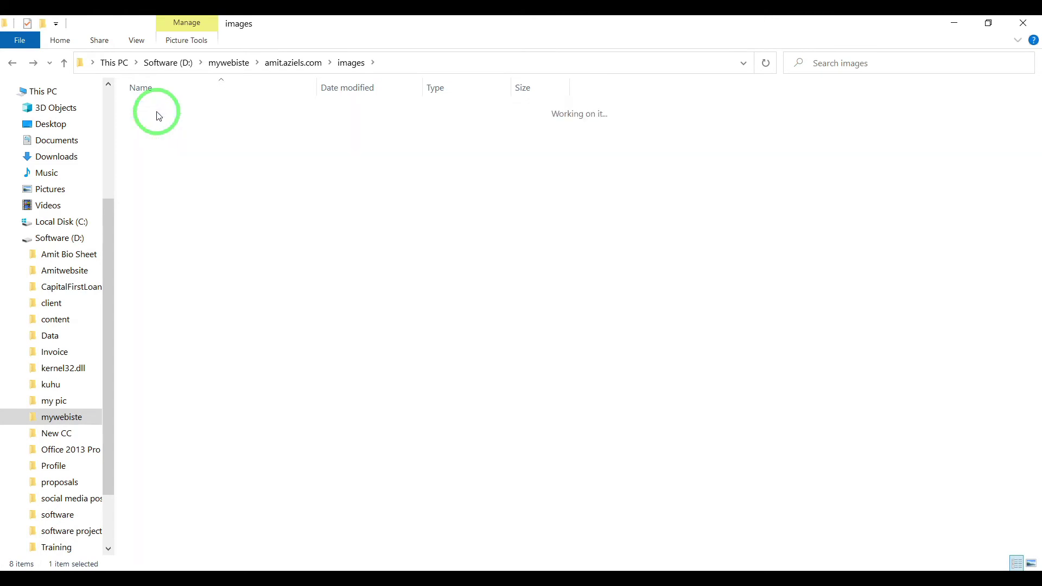
double_click(148, 157)
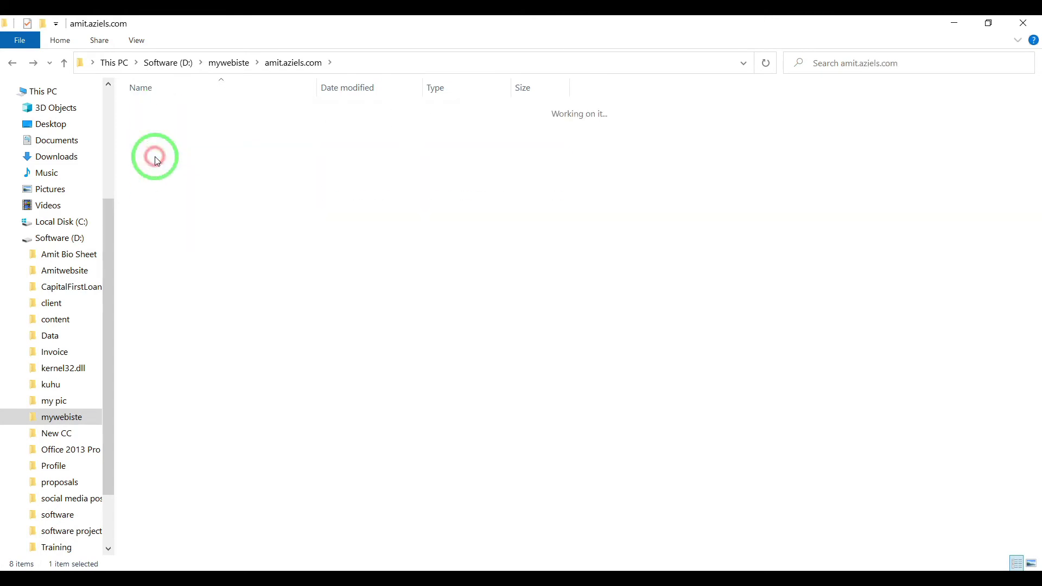
key(BackSpace)
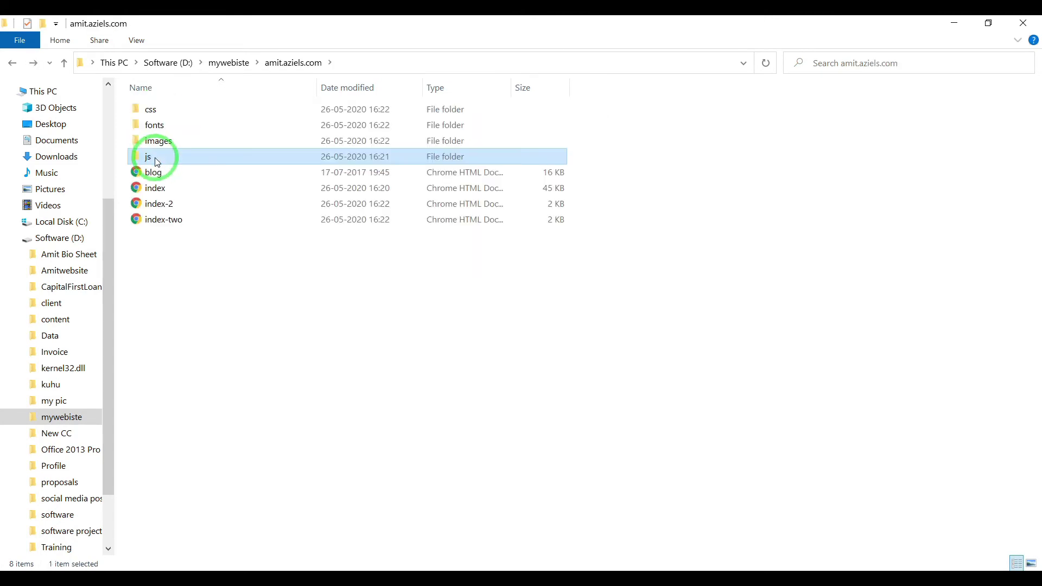
double_click(155, 188)
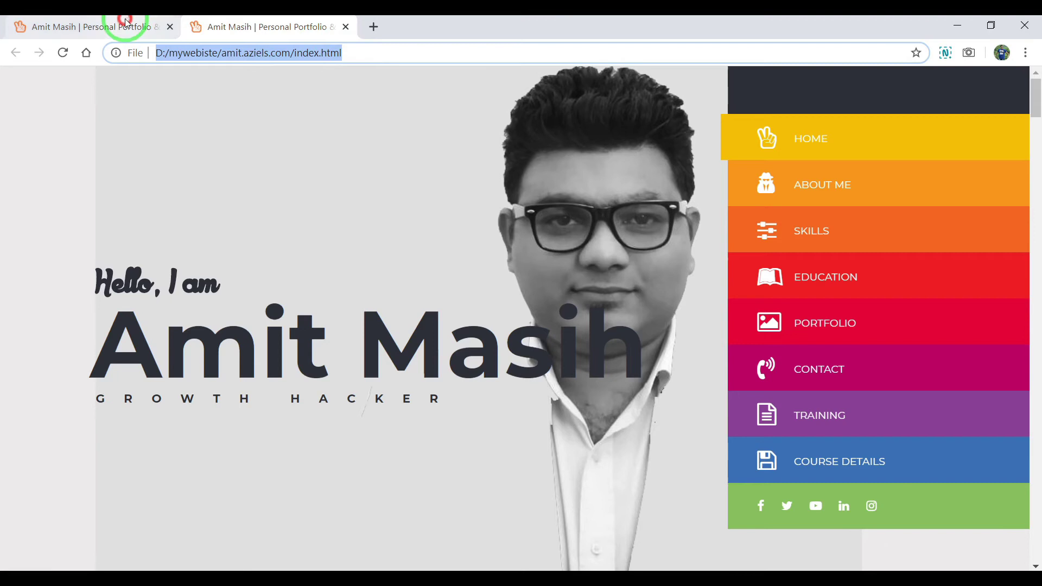
Compare the live amit.aziels.com tab with the offline copy's tab side by side
click(111, 29)
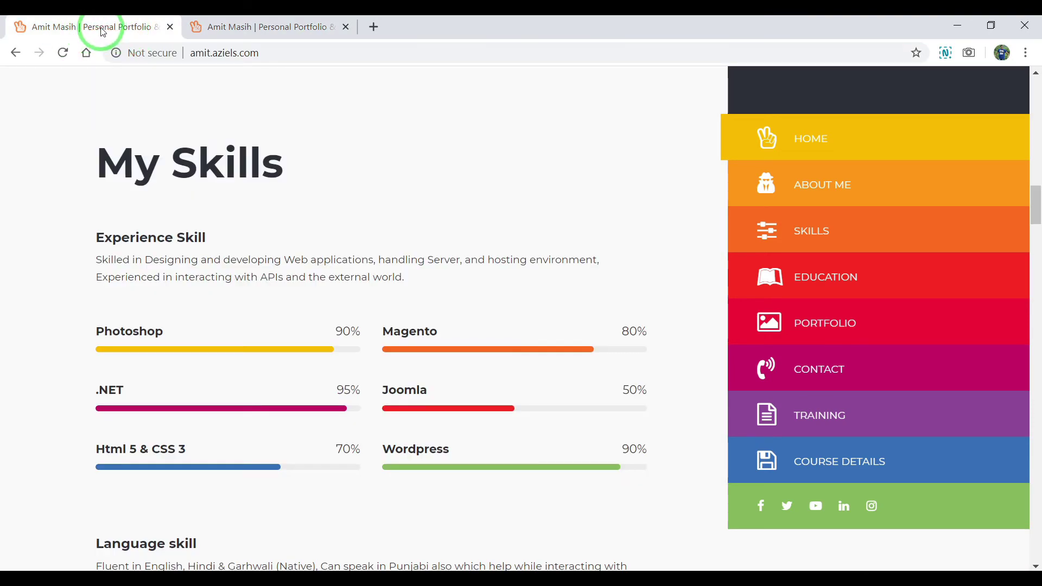
click(235, 28)
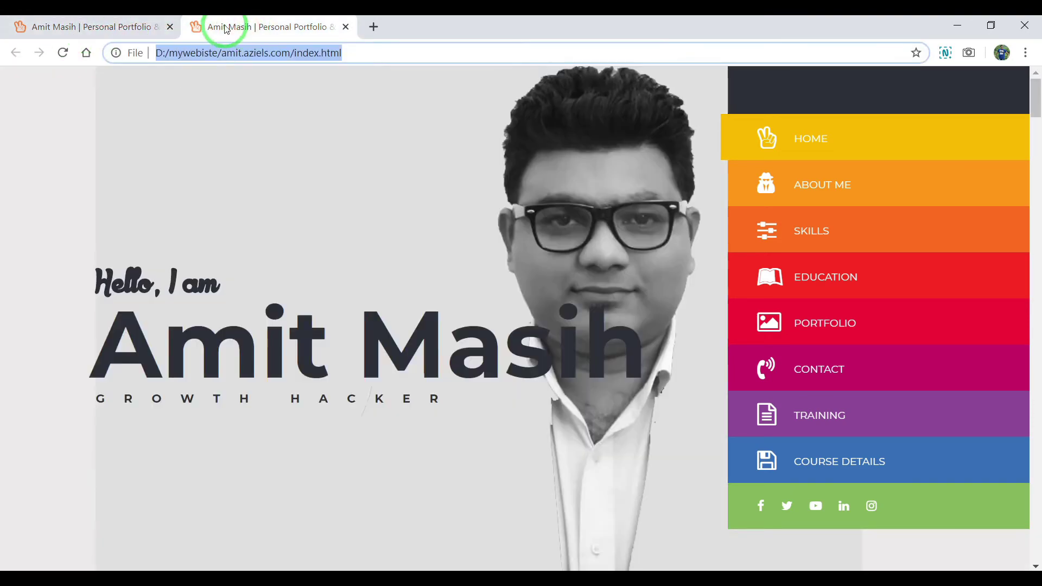
click(135, 32)
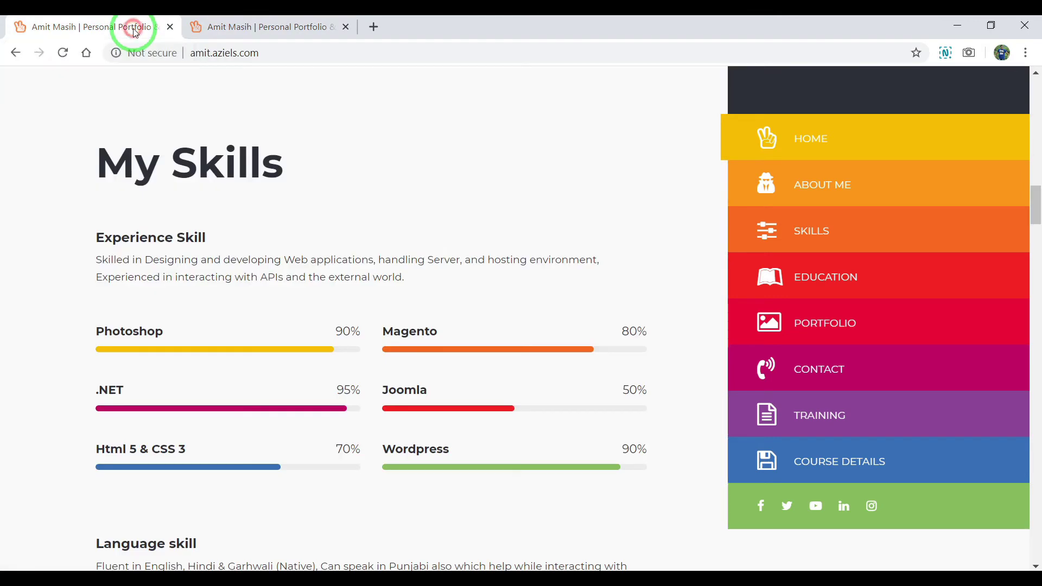
click(263, 30)
Jump through the offline copy's About Me, Skills, Education and Portfolio sections
click(832, 190)
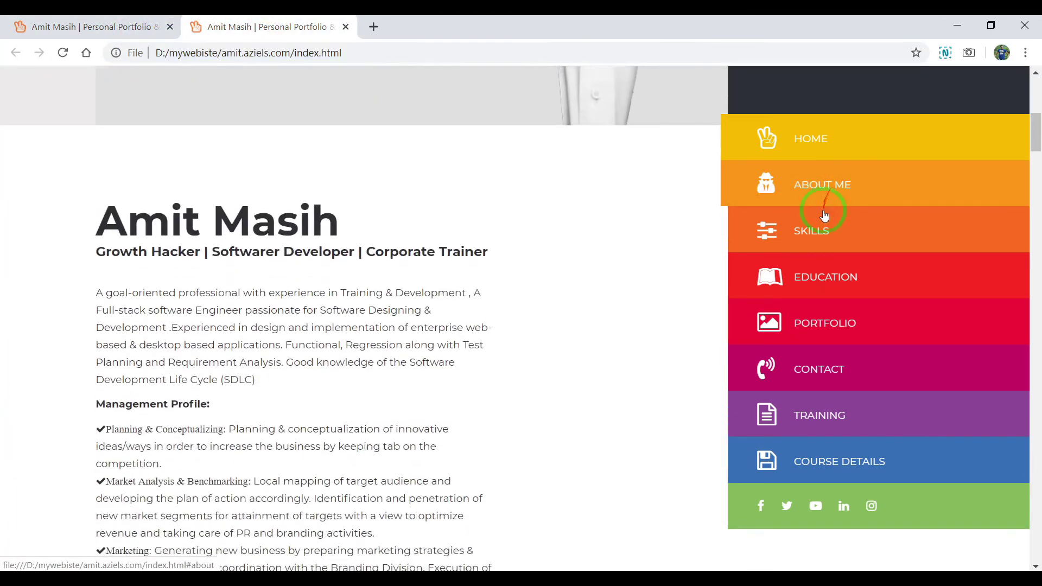
click(825, 216)
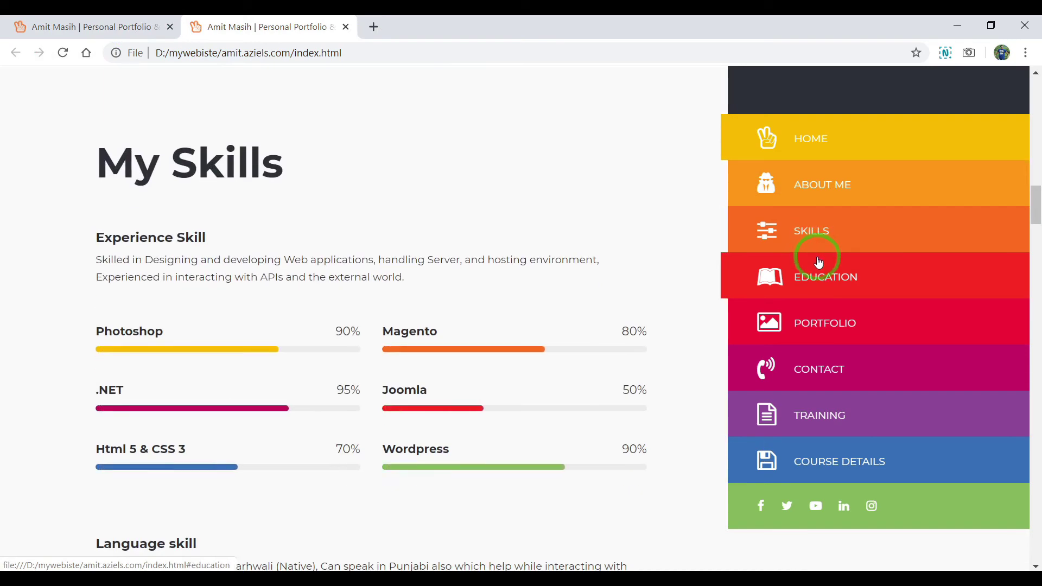
click(817, 279)
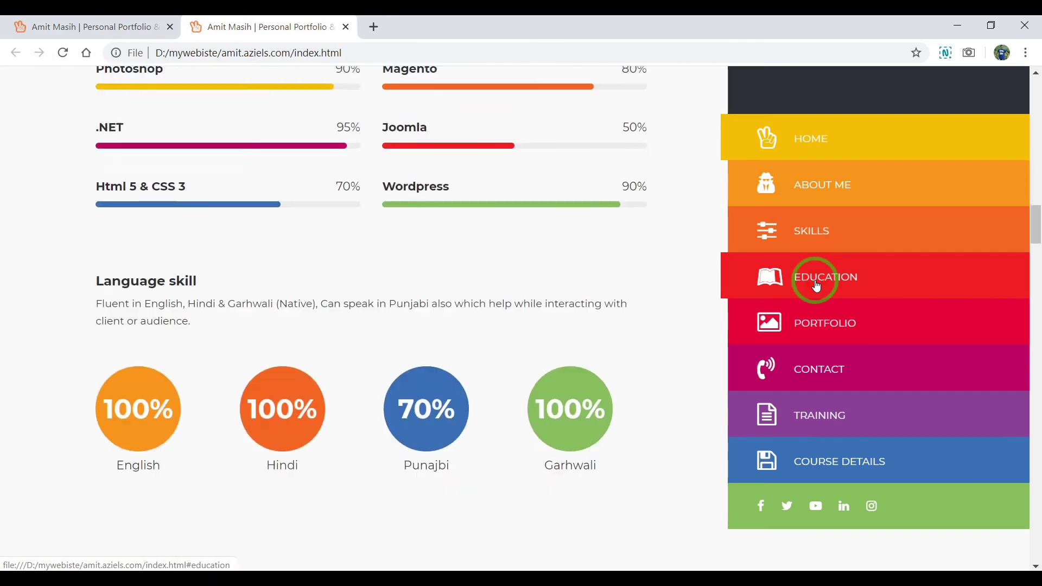
click(814, 324)
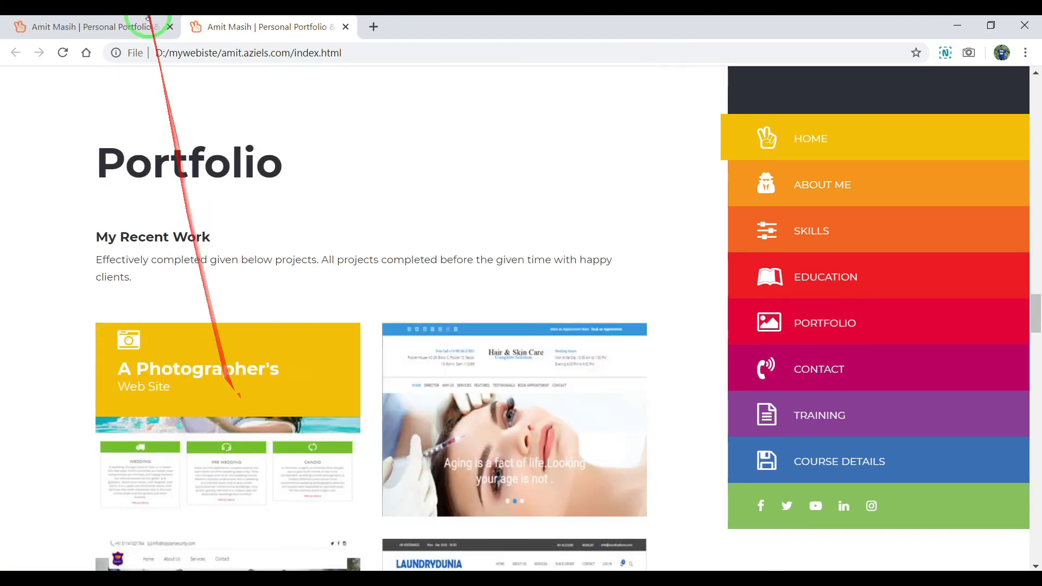
click(136, 29)
click(822, 328)
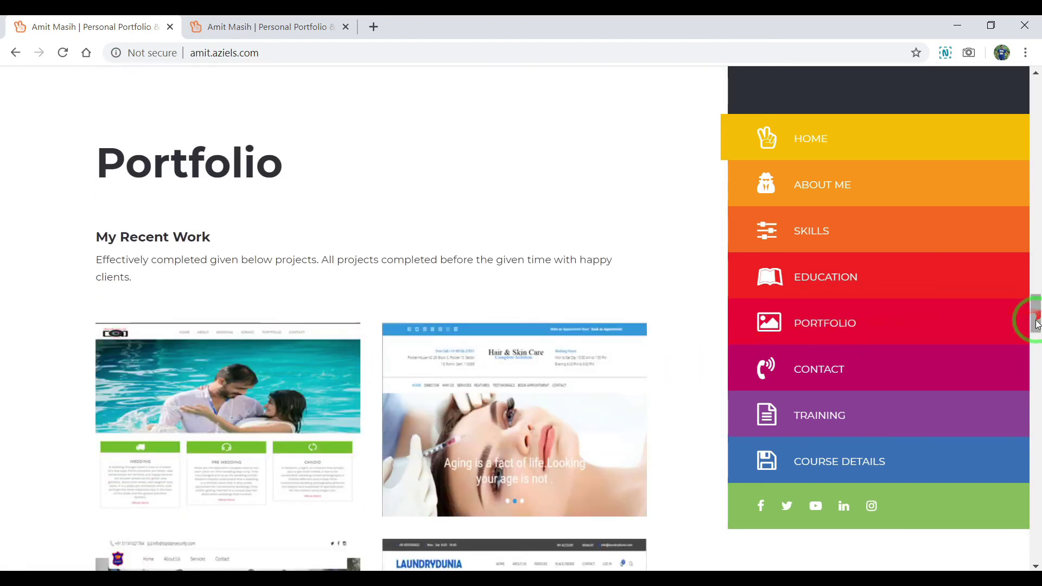
drag(1035, 318, 1036, 452)
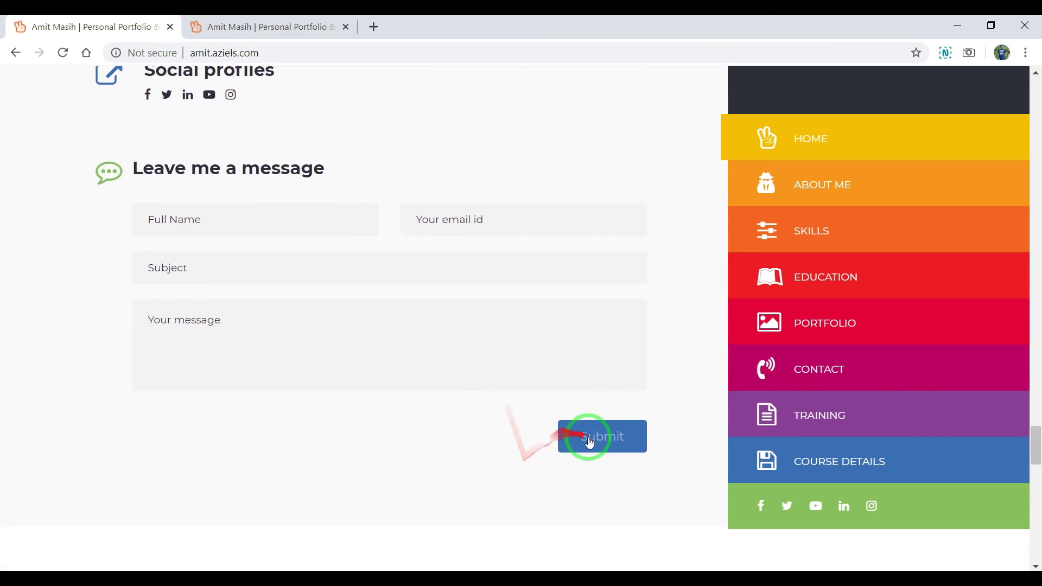
click(244, 27)
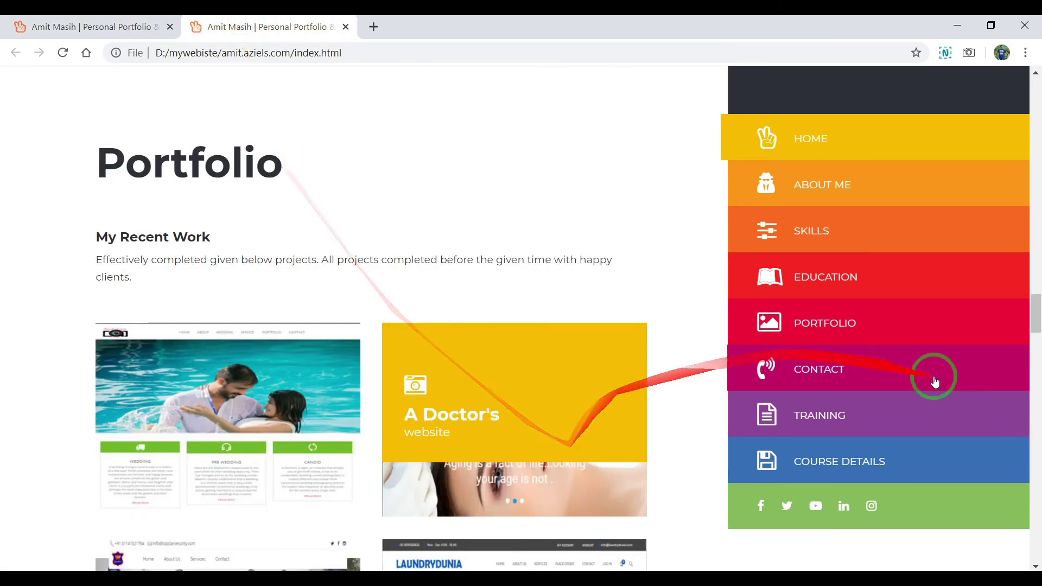
Scroll the offline copy down to the Contact section's Leave me a message form
drag(1037, 321, 1031, 458)
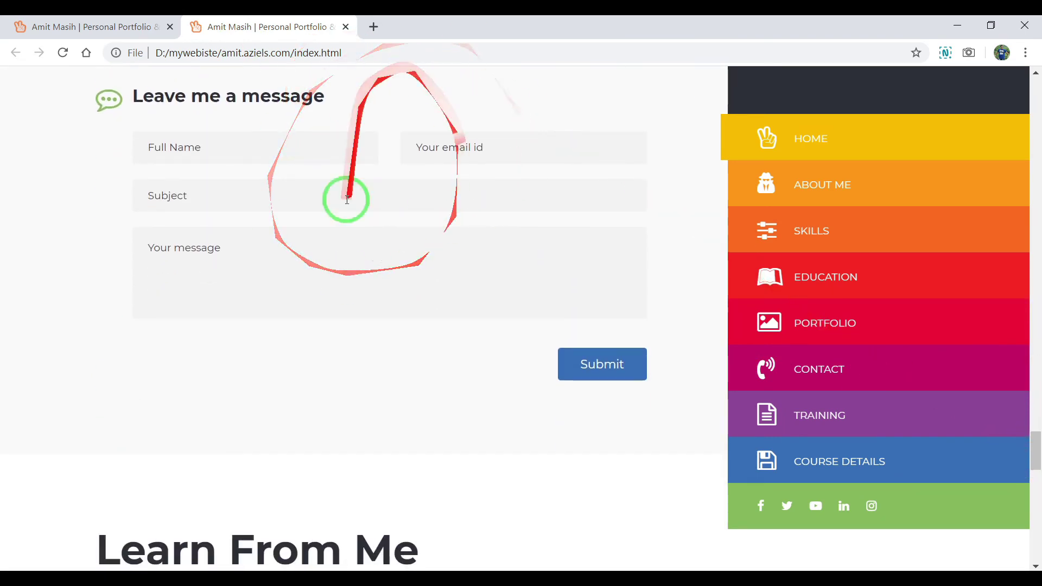